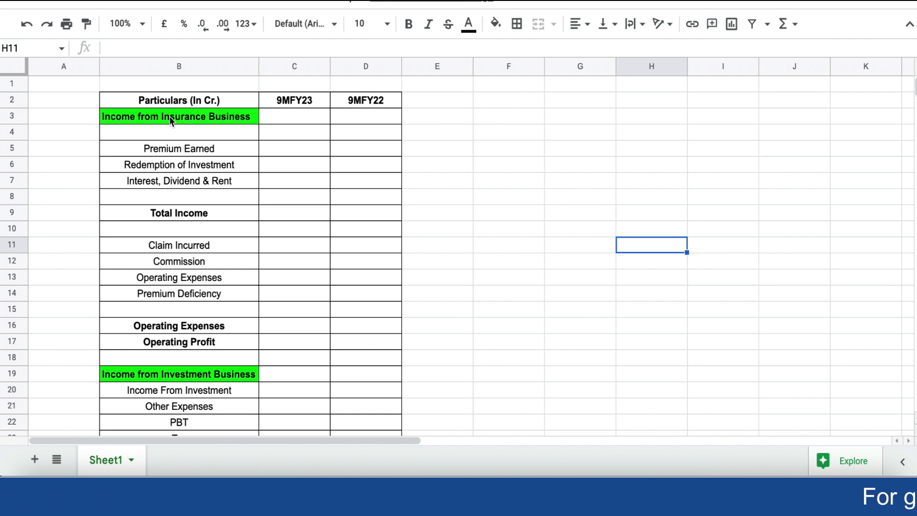
Point out the Income from Insurance Business and Income from Investment Business headings.
{"action": "left_click", "coordinate": [190, 120]}
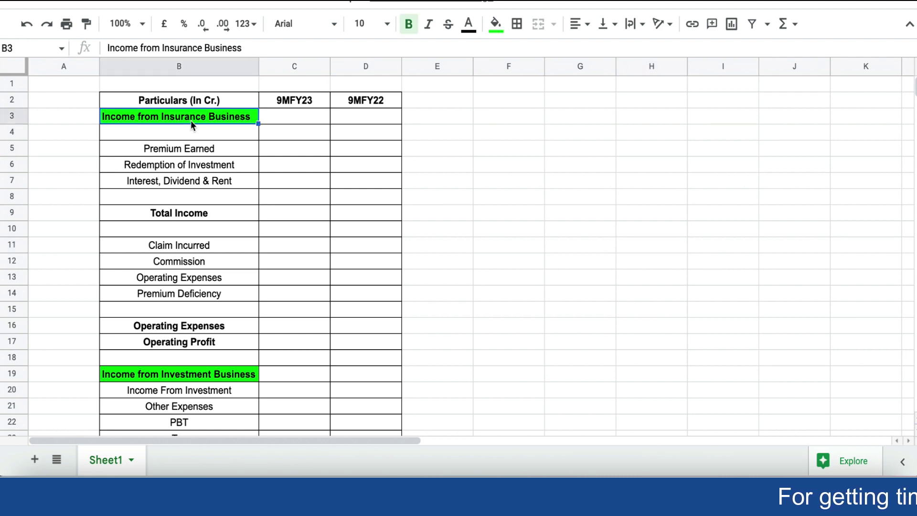
{"action": "left_click", "coordinate": [181, 378]}
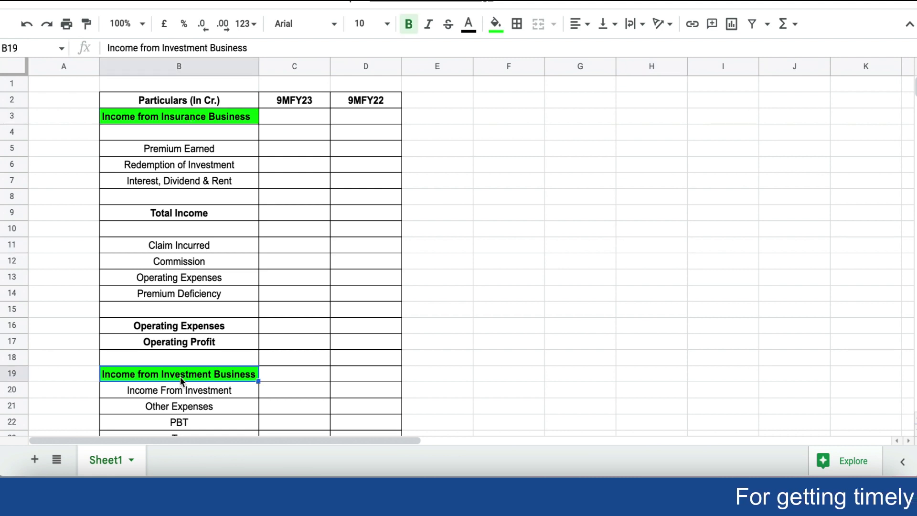
{"action": "left_click", "coordinate": [627, 294]}
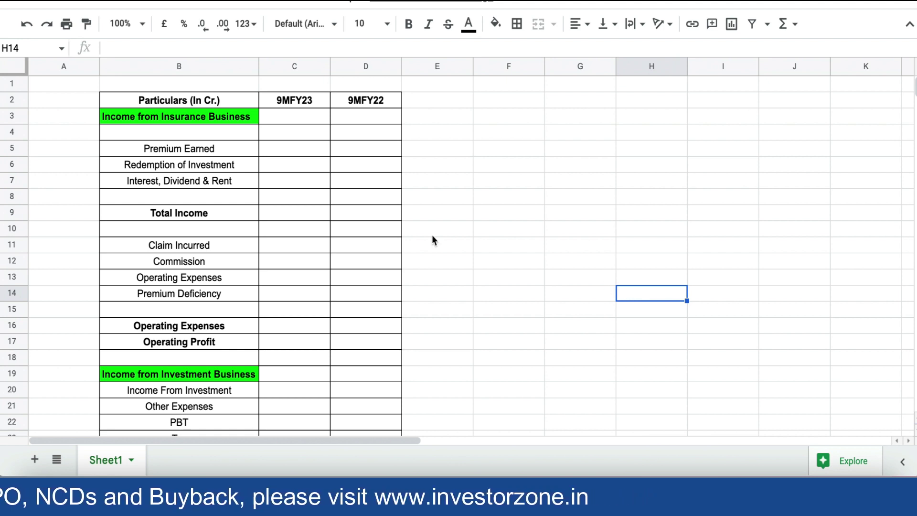
{"action": "left_click", "coordinate": [170, 119]}
{"action": "left_click", "coordinate": [657, 234]}
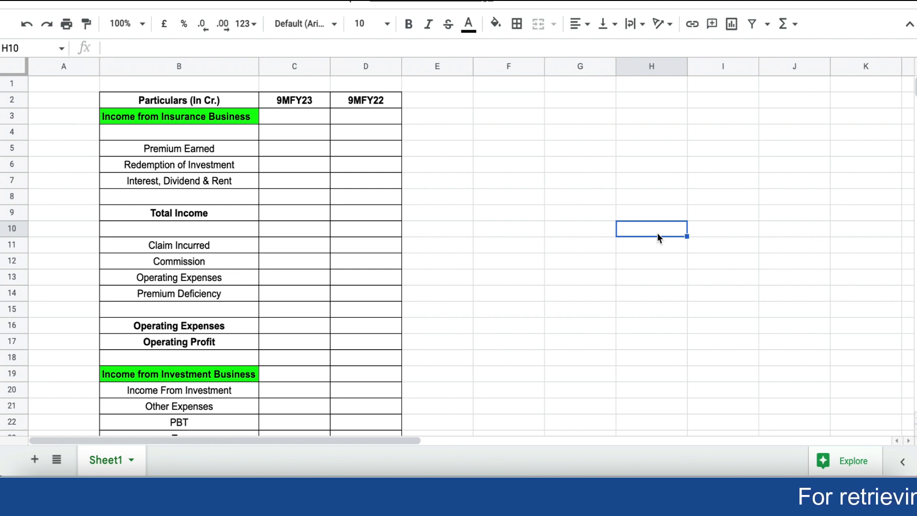
{"action": "left_click", "coordinate": [182, 375]}
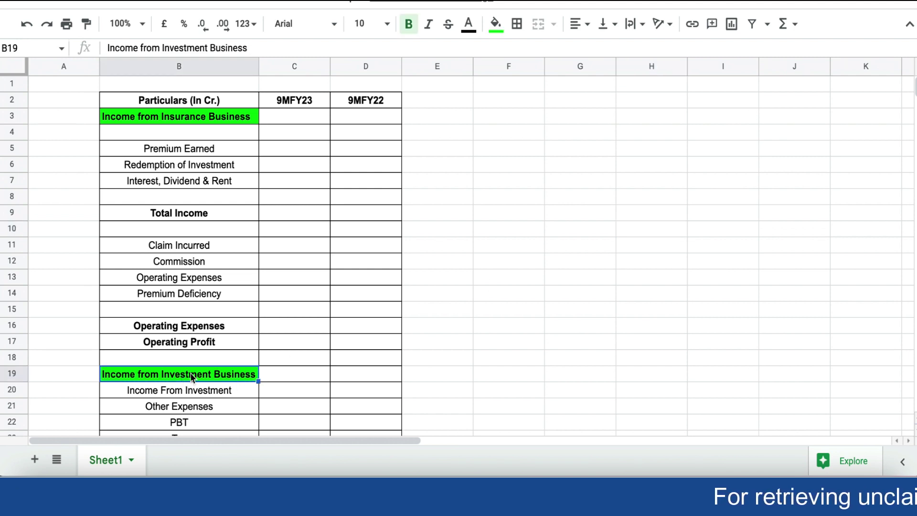
{"action": "left_click", "coordinate": [606, 289]}
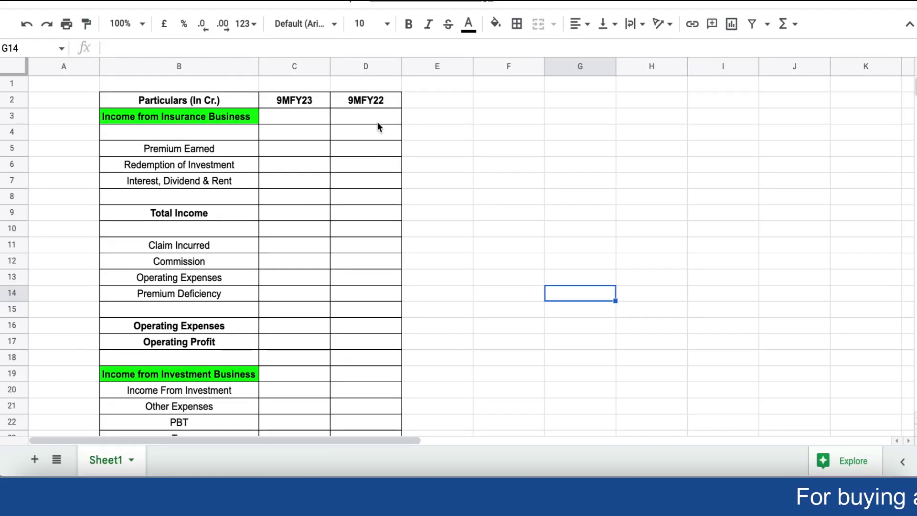
Enter Premium Earned as 1741 for 9MFY22 in D5 and 2730 for 9MFY23 in C5.
{"action": "left_click", "coordinate": [370, 152]}
{"action": "type", "text": "1741"}
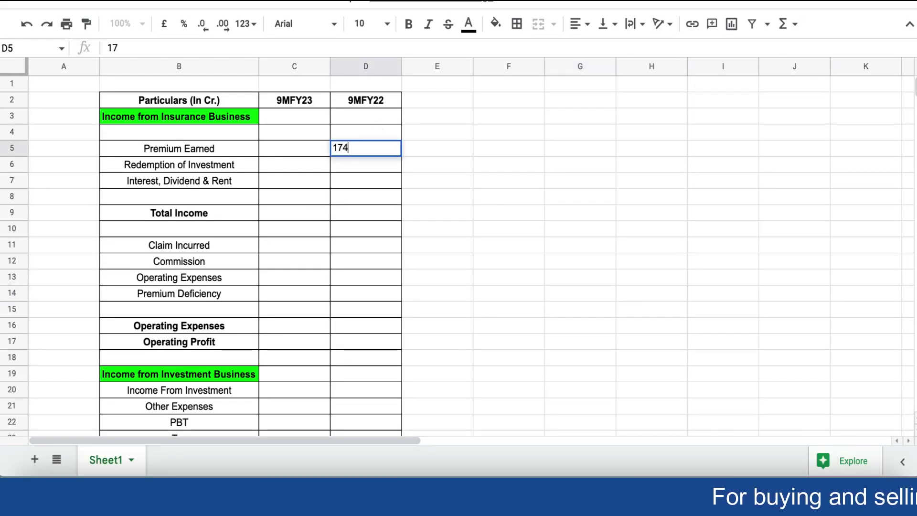
{"action": "left_click", "coordinate": [294, 152]}
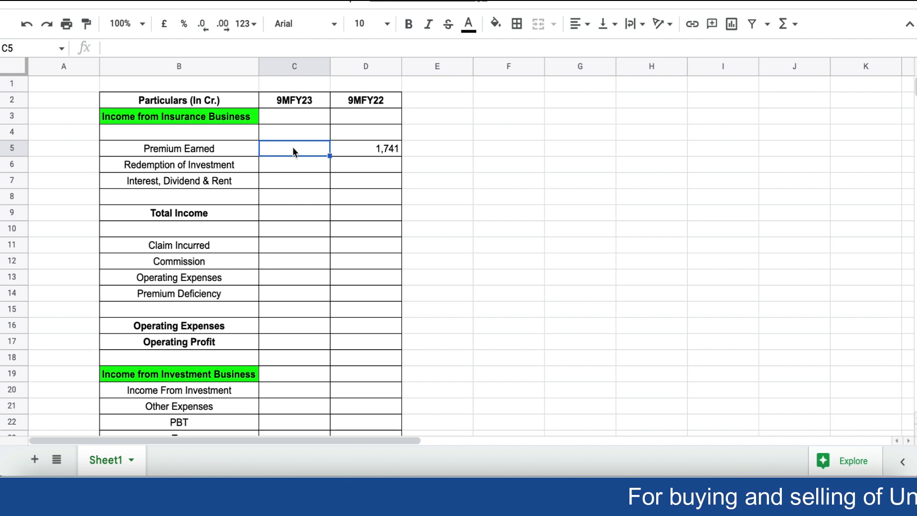
{"action": "left_click", "coordinate": [361, 152]}
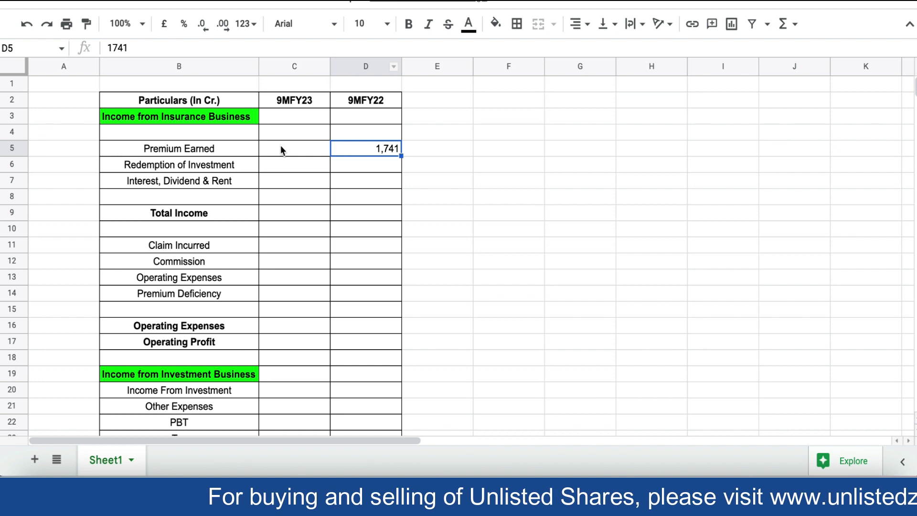
{"action": "left_click", "coordinate": [280, 146]}
{"action": "type", "text": "2730"}
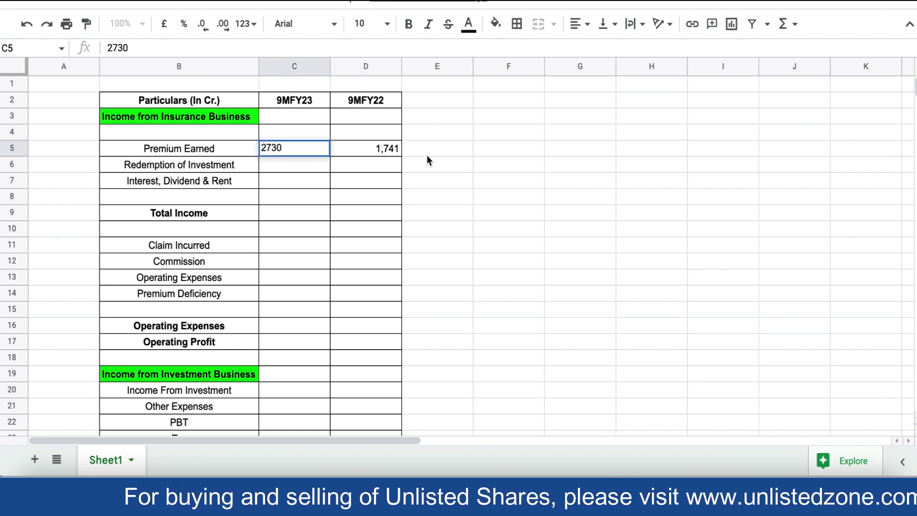
{"action": "left_click", "coordinate": [428, 150]}
{"action": "type", "text": "="}
{"action": "type", "text": "("}
{"action": "left_click", "coordinate": [314, 147]}
{"action": "key", "text": "BackSpace"}
{"action": "key", "text": "BackSpace"}
{"action": "key", "text": "BackSpace"}
Enter =C5/D5-1 in E5 and format it as a percentage, showing 56.81%.
{"action": "left_click", "coordinate": [302, 152]}
{"action": "type", "text": "/"}
{"action": "left_click", "coordinate": [386, 154]}
{"action": "type", "text": "-1"}
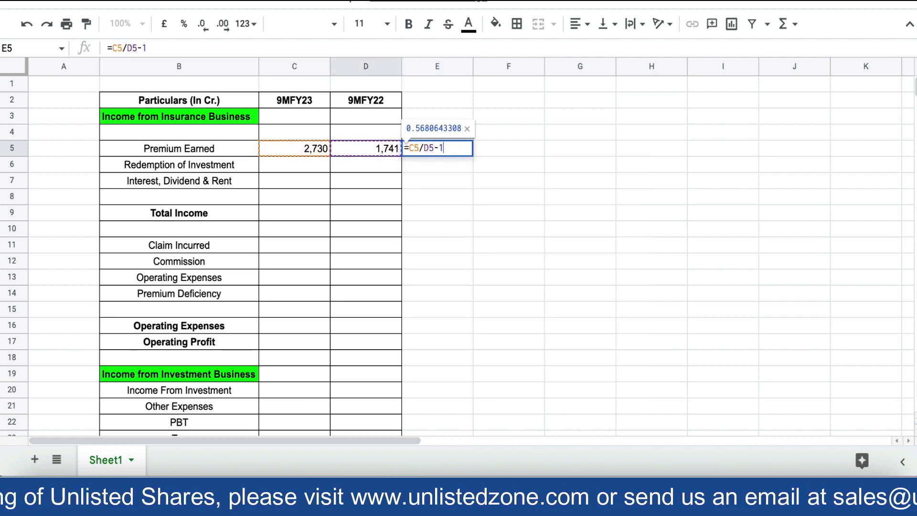
{"action": "key", "text": "Return"}
{"action": "left_click", "coordinate": [436, 144]}
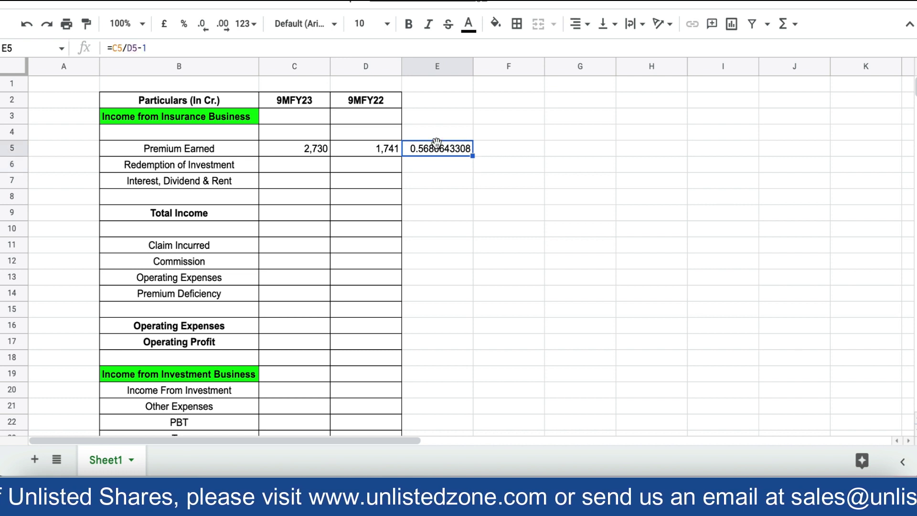
{"action": "left_click", "coordinate": [184, 24]}
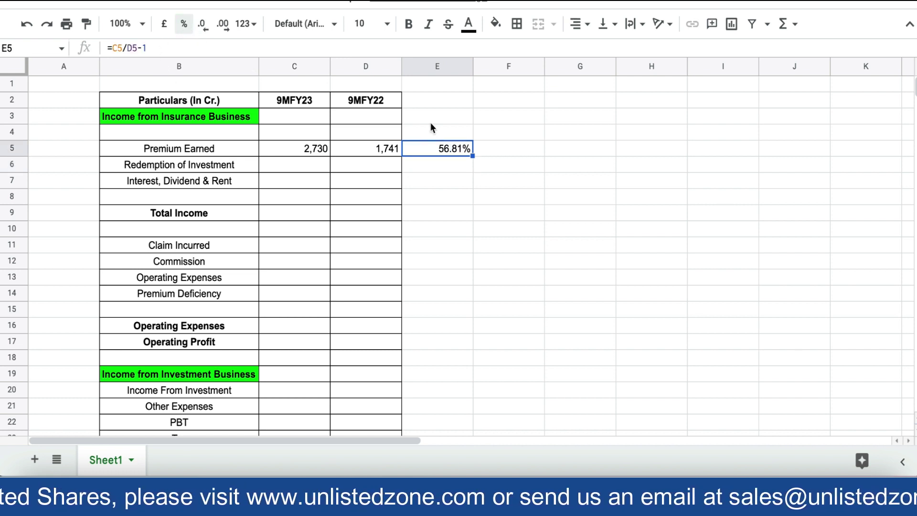
{"action": "left_click", "coordinate": [437, 166]}
{"action": "left_click", "coordinate": [304, 164]}
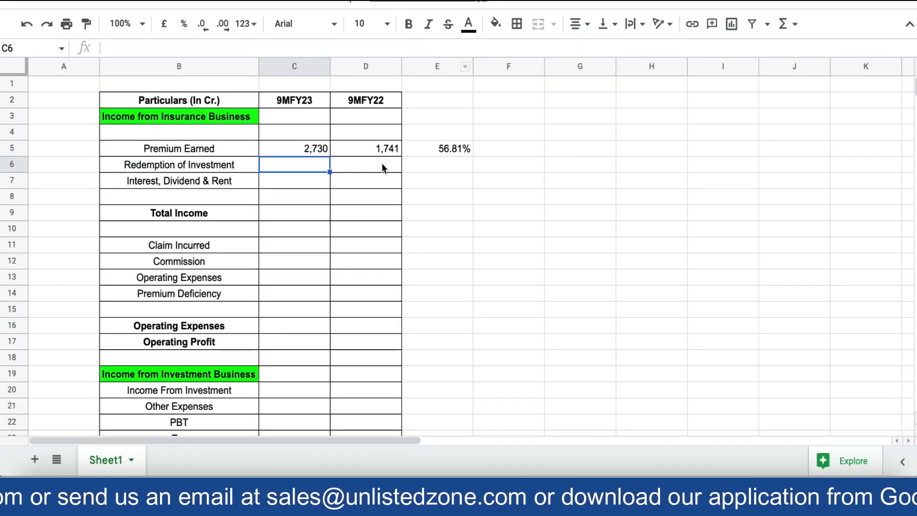
Enter Redemption of Investment 3 in both years and Interest, Dividend & Rent 124 and 92.
{"action": "left_click", "coordinate": [382, 162]}
{"action": "type", "text": "3"}
{"action": "key", "text": "Left"}
{"action": "type", "text": "3"}
{"action": "key", "text": "Return"}
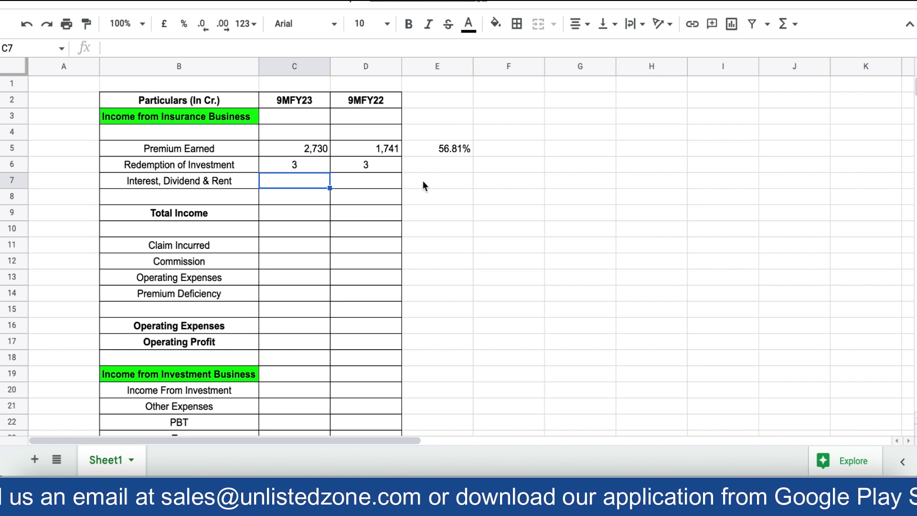
{"action": "left_click", "coordinate": [382, 186]}
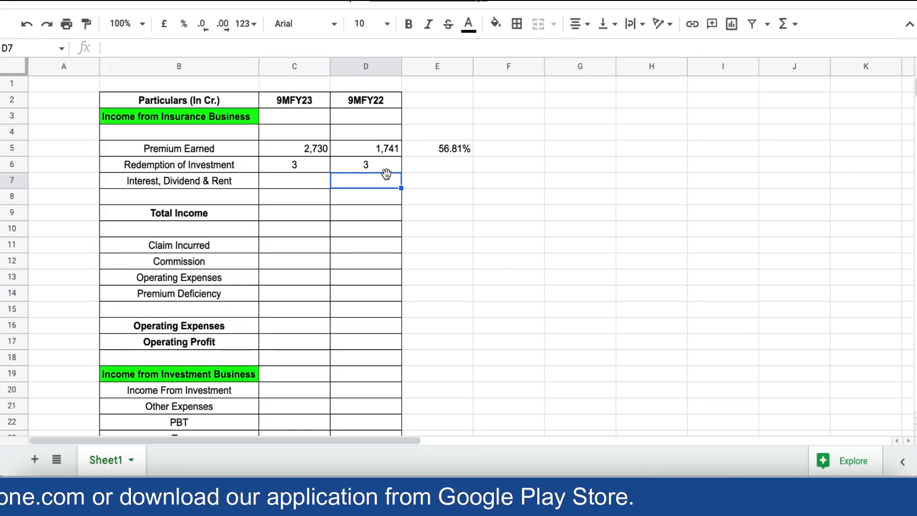
{"action": "type", "text": "92"}
{"action": "left_click", "coordinate": [297, 182]}
{"action": "type", "text": "124"}
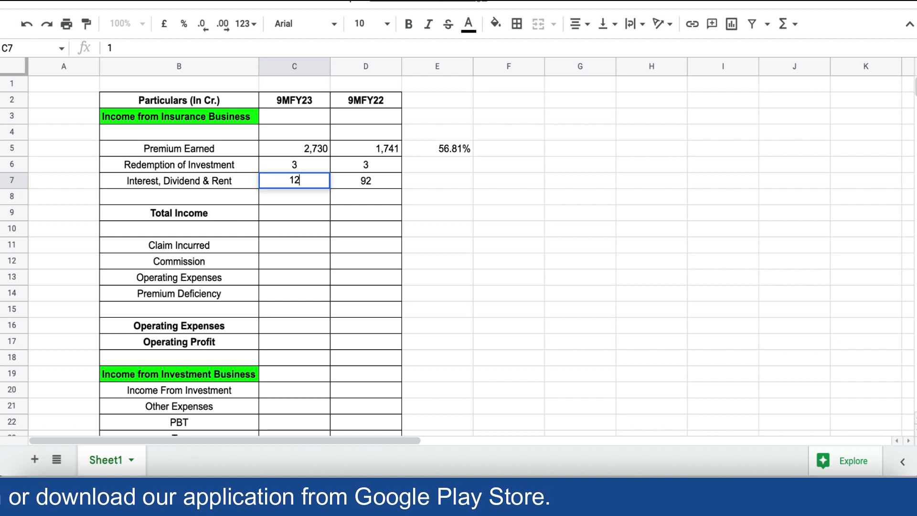
{"action": "left_click", "coordinate": [298, 219]}
{"action": "left_click_drag", "start_coordinate": [282, 153], "coordinate": [379, 178]}
{"action": "left_click", "coordinate": [579, 24]}
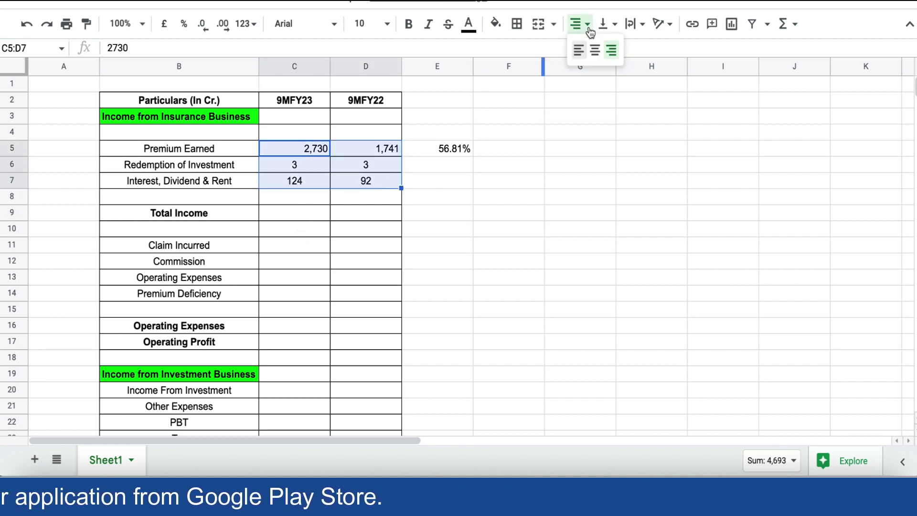
Centre C5:D7 and total income with =SUM(C5:C7) in C9, filled to D9 and centred.
{"action": "left_click", "coordinate": [595, 51]}
{"action": "left_click", "coordinate": [277, 215]}
{"action": "type", "text": "=sum("}
{"action": "key", "text": "Escape"}
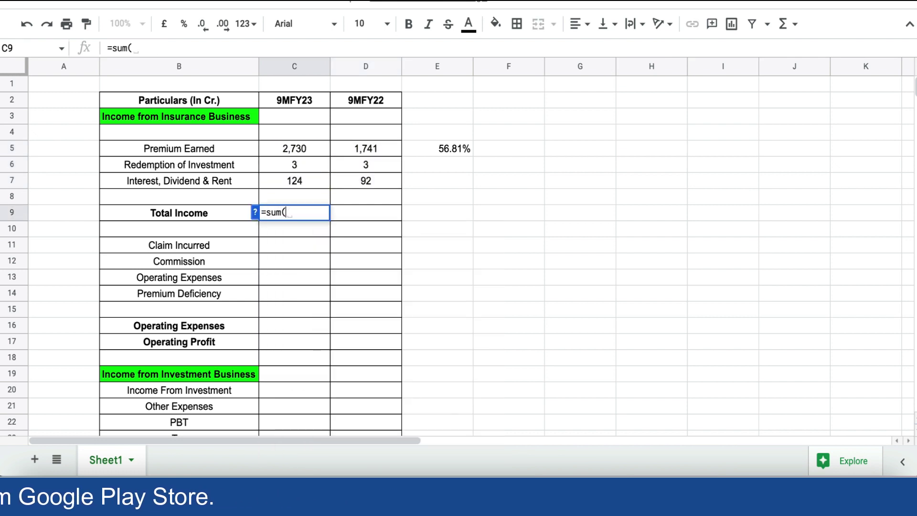
{"action": "left_click_drag", "start_coordinate": [294, 150], "coordinate": [292, 188]}
{"action": "type", "text": ")"}
{"action": "key", "text": "Return"}
{"action": "left_click", "coordinate": [293, 210]}
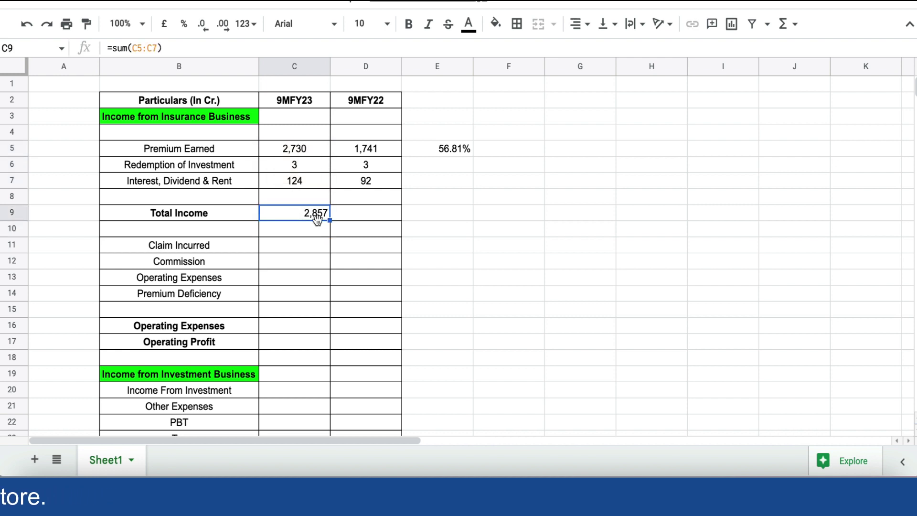
{"action": "left_click_drag", "start_coordinate": [329, 219], "coordinate": [388, 220]}
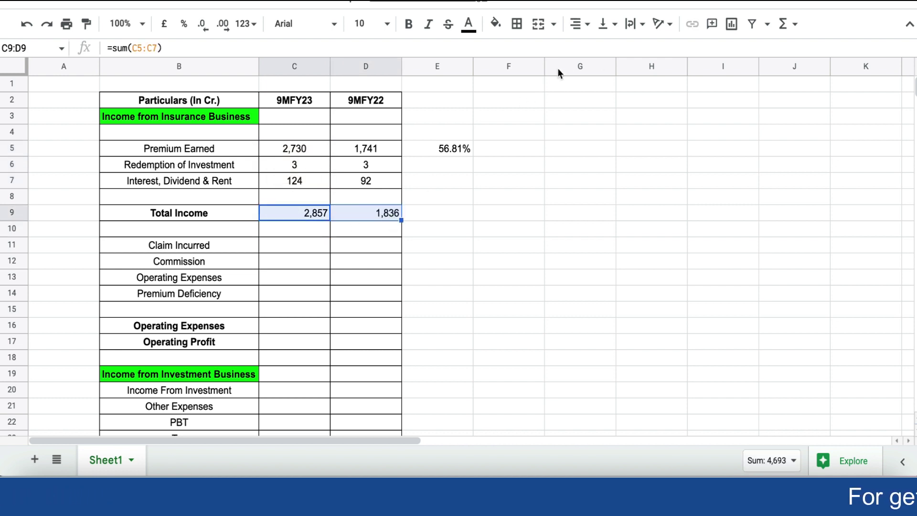
{"action": "left_click", "coordinate": [587, 27]}
{"action": "left_click", "coordinate": [594, 55]}
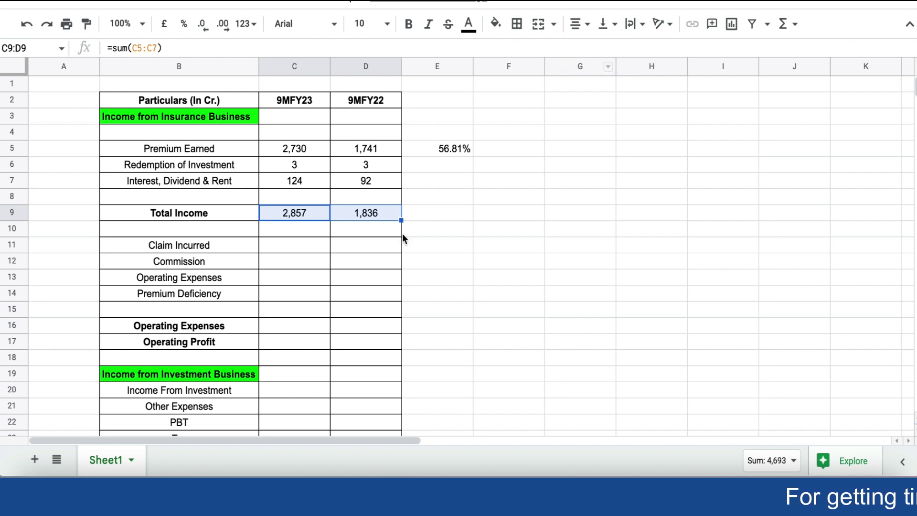
Copy the growth formula from E5 into E9, giving 55.61% Total Income growth.
{"action": "left_click", "coordinate": [451, 154]}
{"action": "key", "text": "ctrl+c"}
{"action": "left_click", "coordinate": [433, 208]}
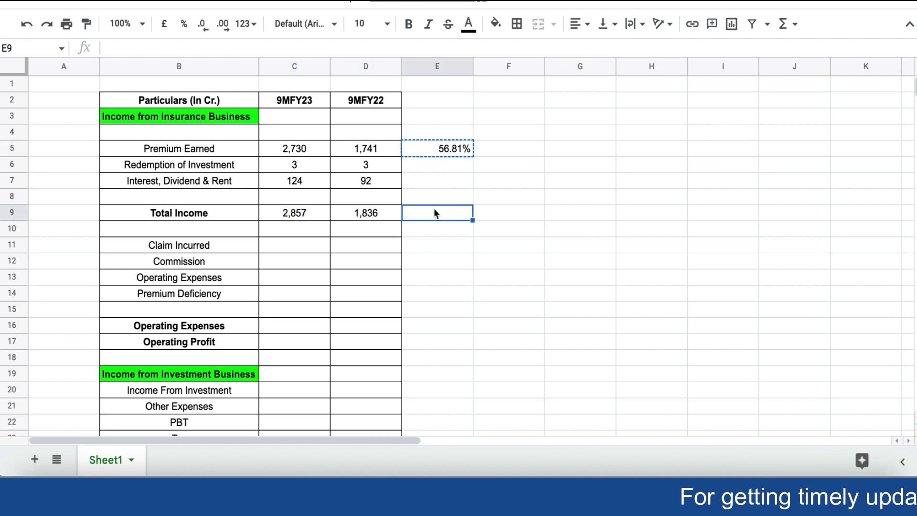
{"action": "key", "text": "ctrl+v"}
{"action": "left_click", "coordinate": [496, 303]}
{"action": "left_click", "coordinate": [438, 219]}
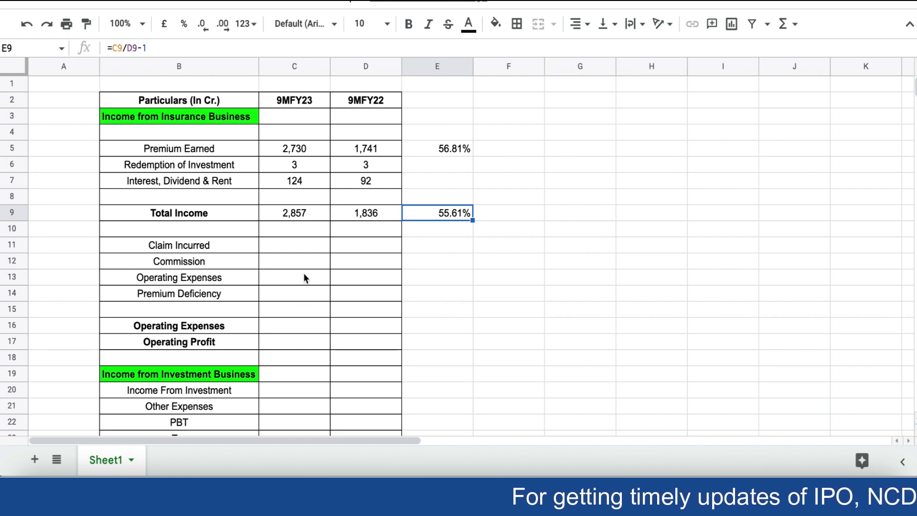
{"action": "left_click", "coordinate": [284, 250]}
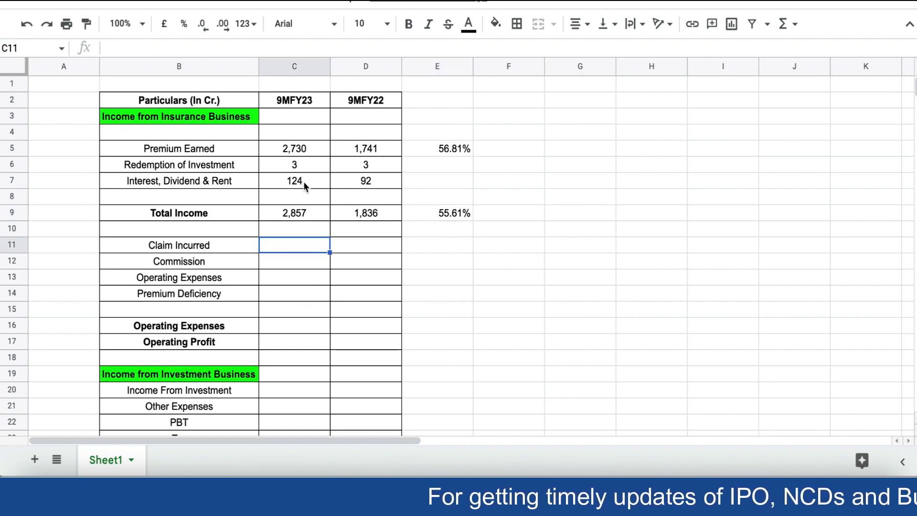
Enter 1302 as 9MFY22 Claim Incurred in D11 and begin entering 1495 in C11.
{"action": "left_click", "coordinate": [370, 259]}
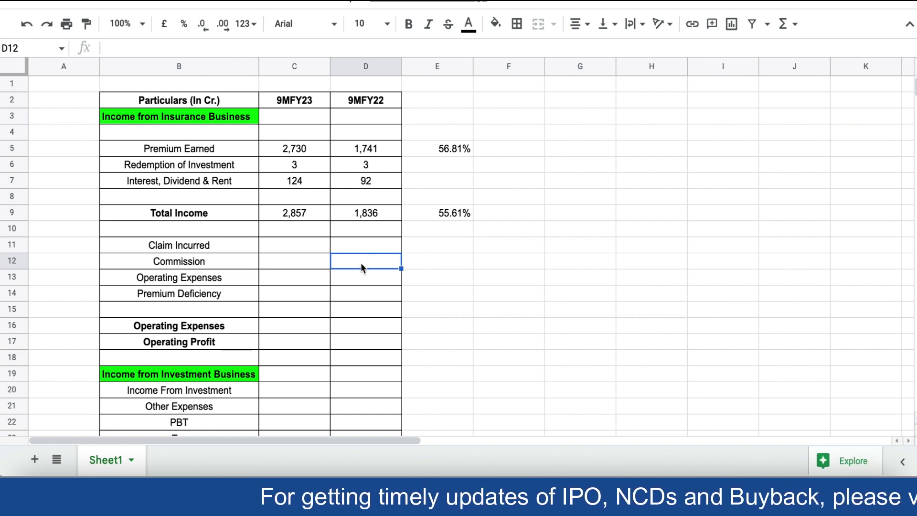
{"action": "left_click", "coordinate": [340, 249]}
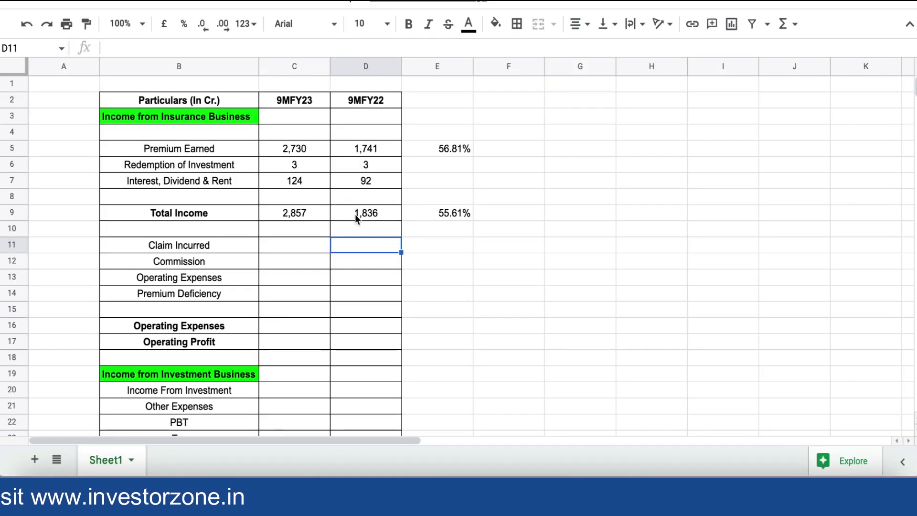
{"action": "type", "text": "1302"}
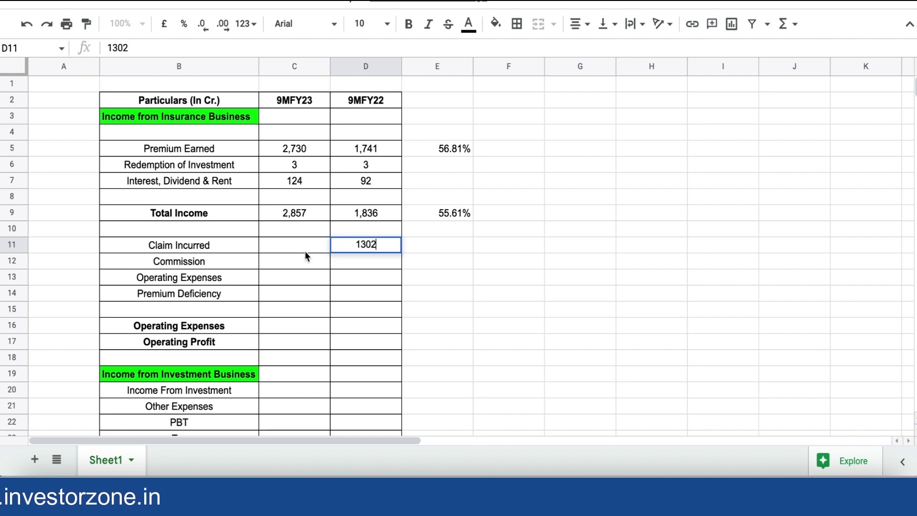
{"action": "left_click", "coordinate": [302, 245]}
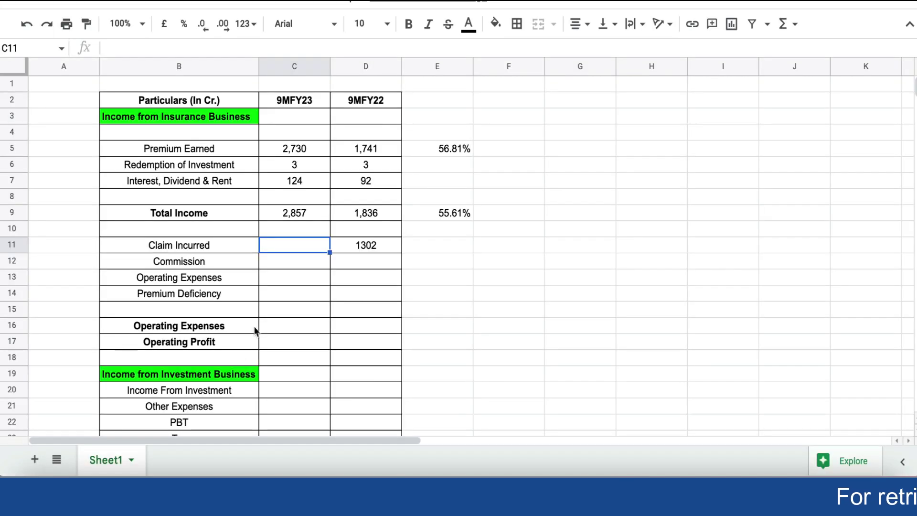
{"action": "type", "text": "1495"}
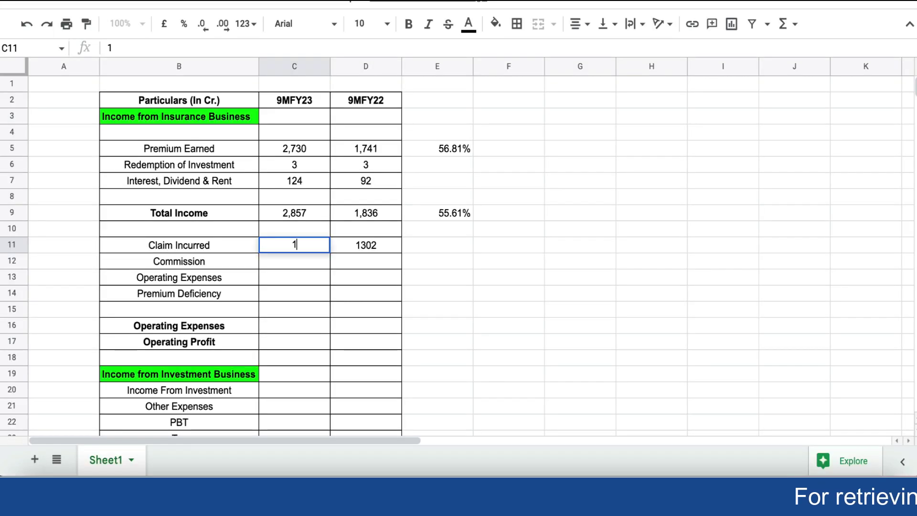
Enter Commission as 65 for 9MFY22 and 338 for 9MFY23.
{"action": "left_click", "coordinate": [367, 266]}
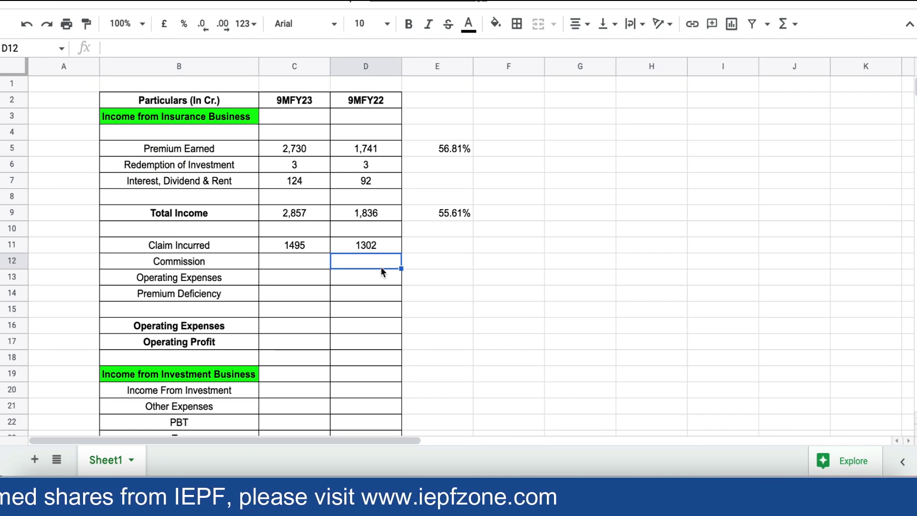
{"action": "type", "text": "65"}
{"action": "left_click", "coordinate": [284, 263]}
{"action": "type", "text": "338"}
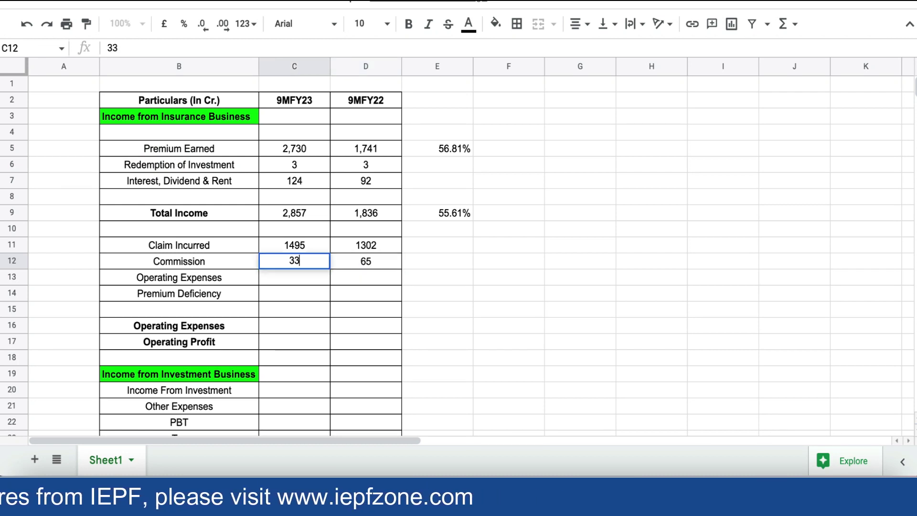
{"action": "left_click", "coordinate": [295, 282]}
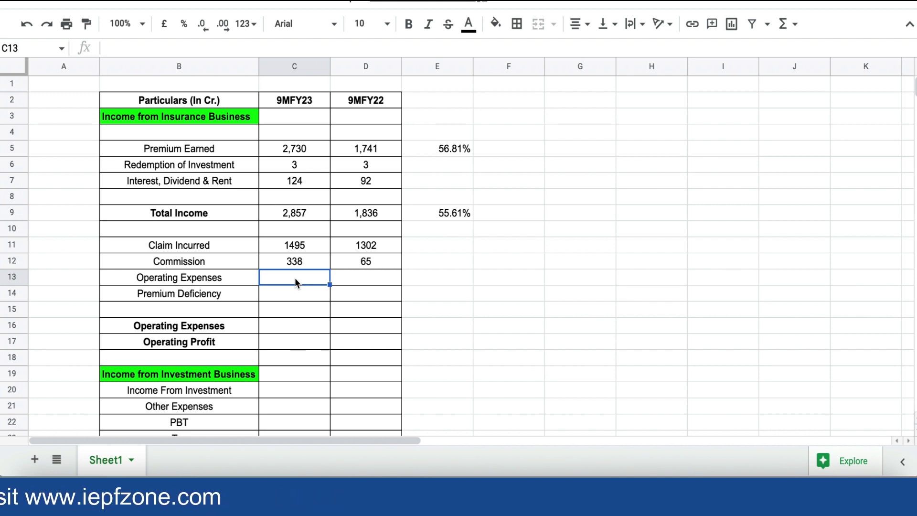
Enter Operating Expenses 728 and 889, and Premium Deficiency -135 and 0.
{"action": "left_click", "coordinate": [374, 283]}
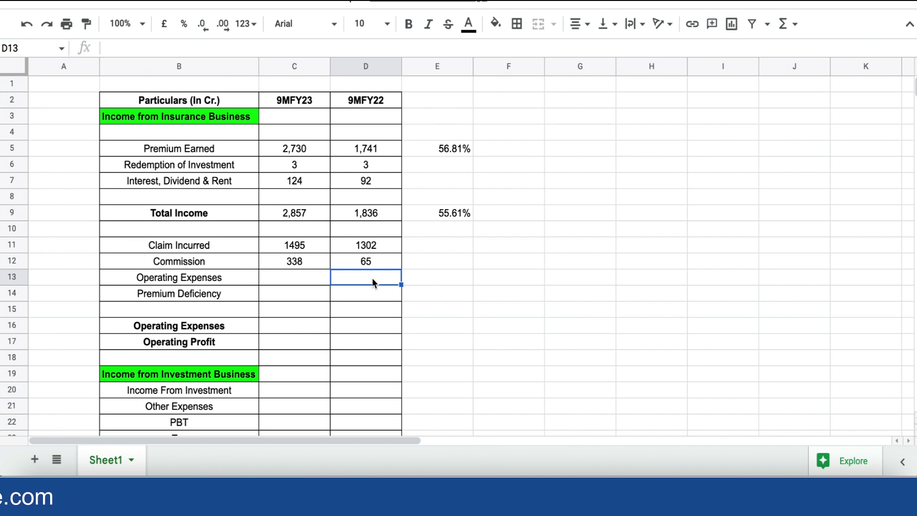
{"action": "left_click", "coordinate": [304, 278]}
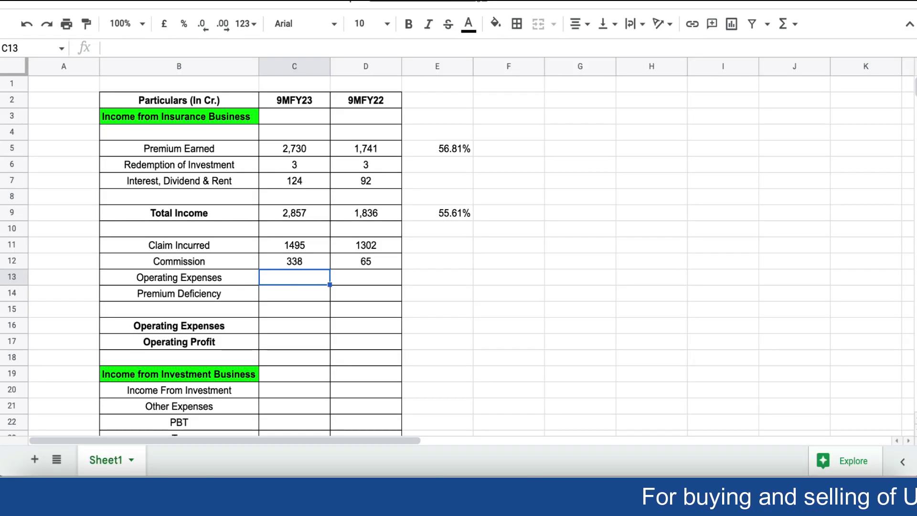
{"action": "left_click", "coordinate": [371, 281]}
{"action": "type", "text": "728"}
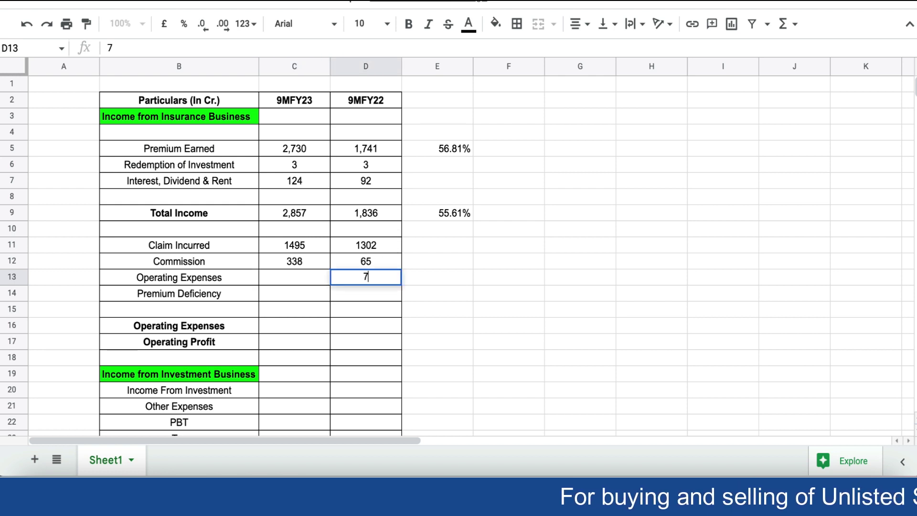
{"action": "left_click", "coordinate": [315, 288]}
{"action": "type", "text": "889"}
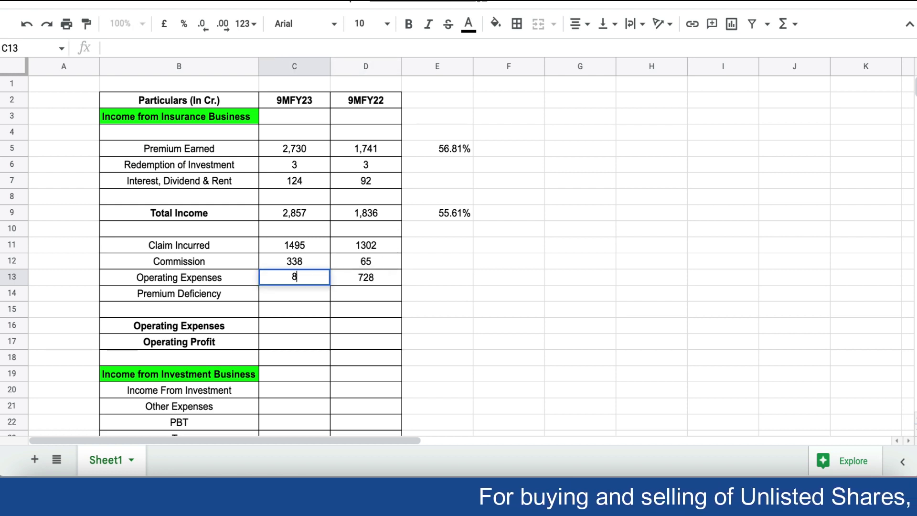
{"action": "left_click", "coordinate": [365, 292]}
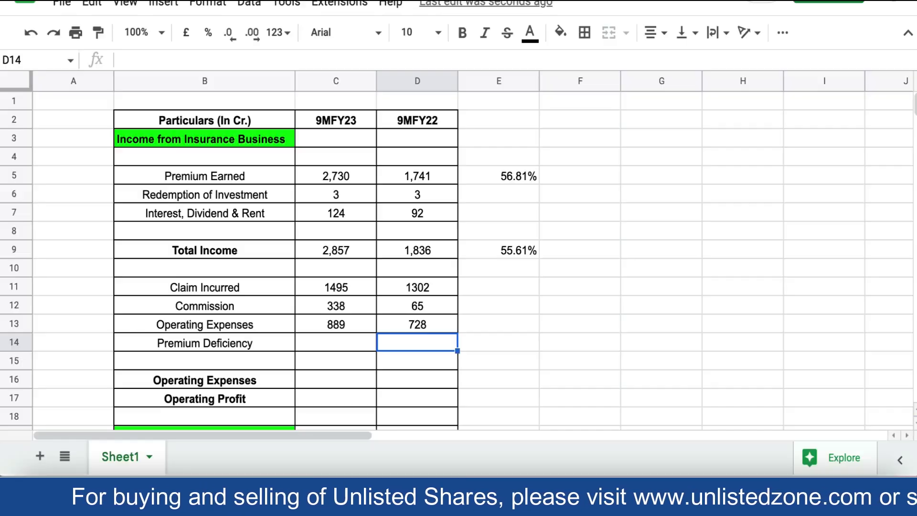
{"action": "type", "text": "-135"}
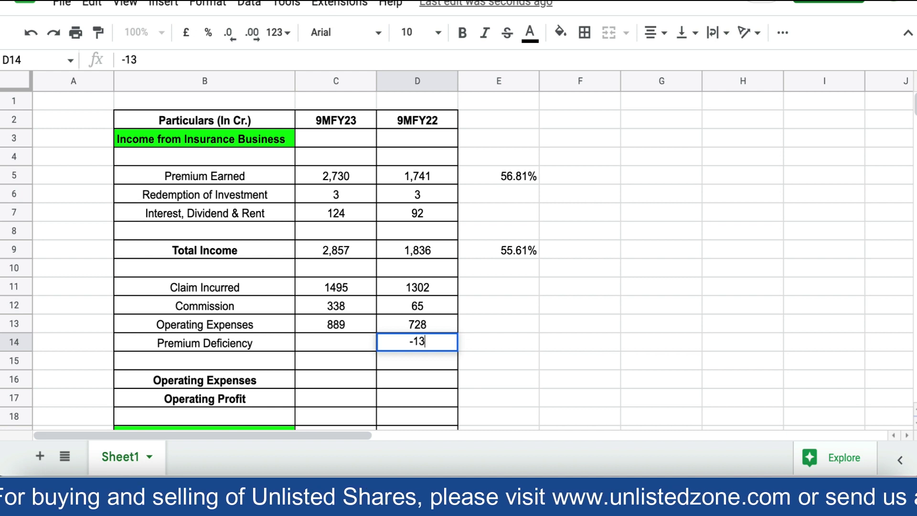
{"action": "left_click", "coordinate": [320, 348]}
{"action": "type", "text": "0"}
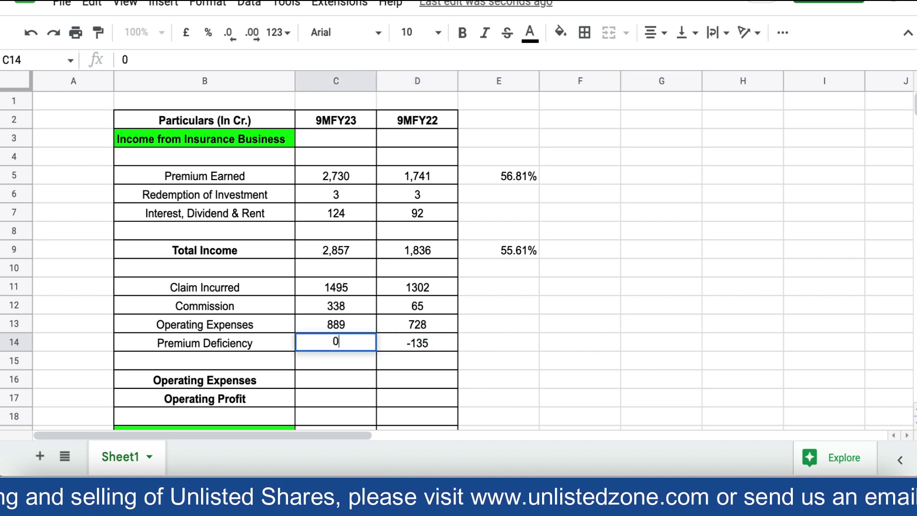
{"action": "left_click", "coordinate": [320, 392]}
Sum C11:C14 into C16 and D11:D14 into D16, giving 2722 and 1960.
{"action": "left_click", "coordinate": [312, 376]}
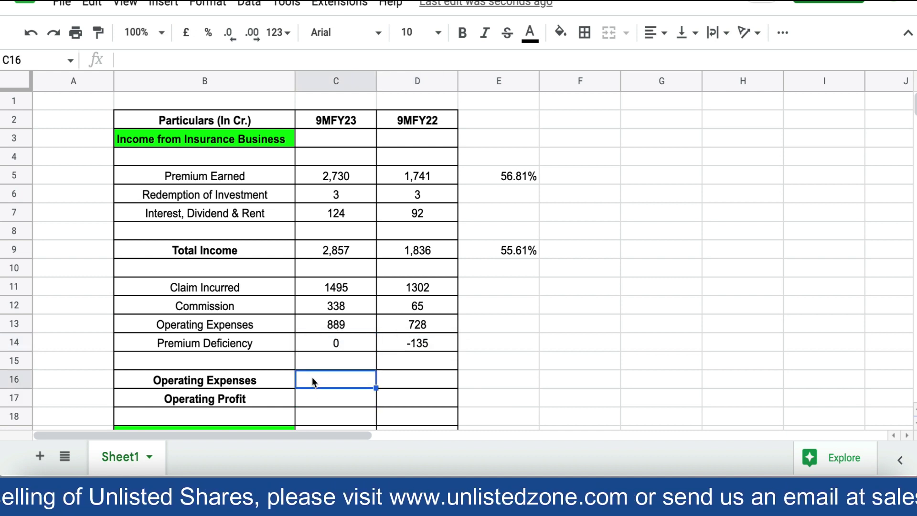
{"action": "type", "text": "=sum("}
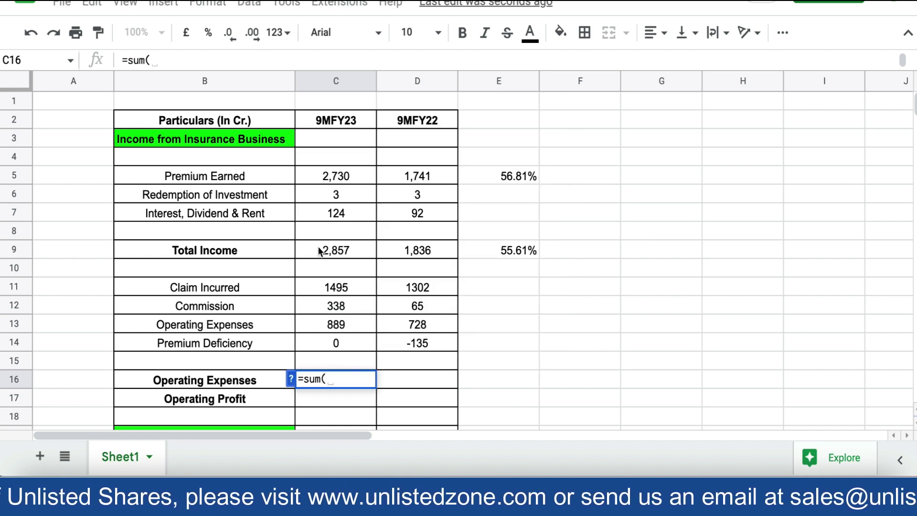
{"action": "left_click_drag", "start_coordinate": [326, 289], "coordinate": [334, 342]}
{"action": "type", "text": ")"}
{"action": "key", "text": "Return"}
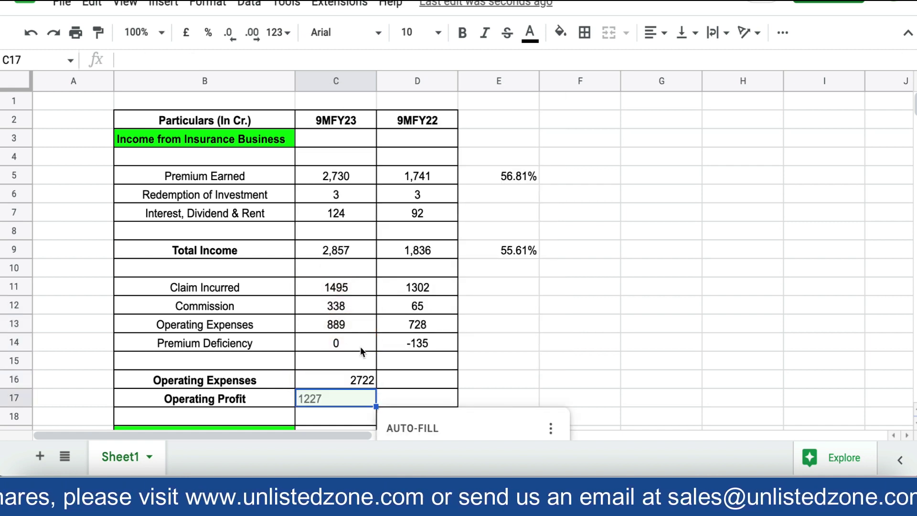
{"action": "left_click", "coordinate": [424, 380]}
{"action": "type", "text": "=sum("}
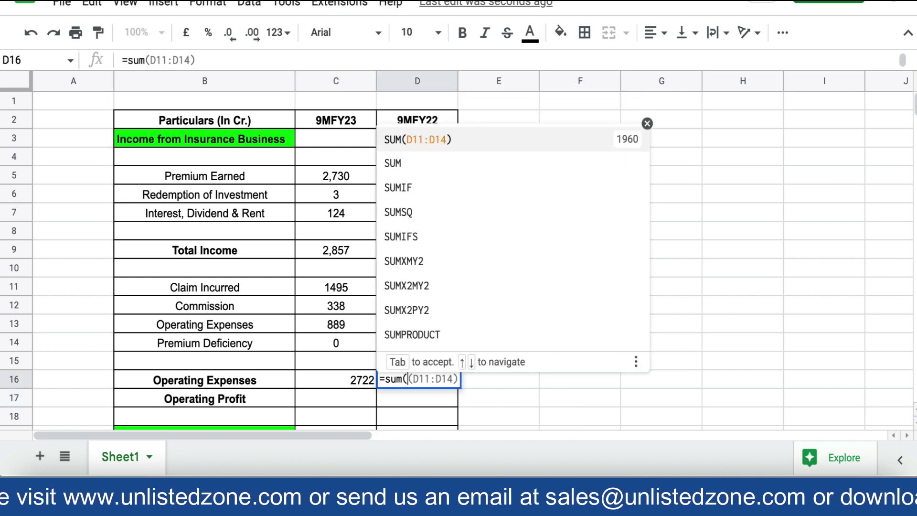
{"action": "left_click_drag", "start_coordinate": [415, 290], "coordinate": [419, 346]}
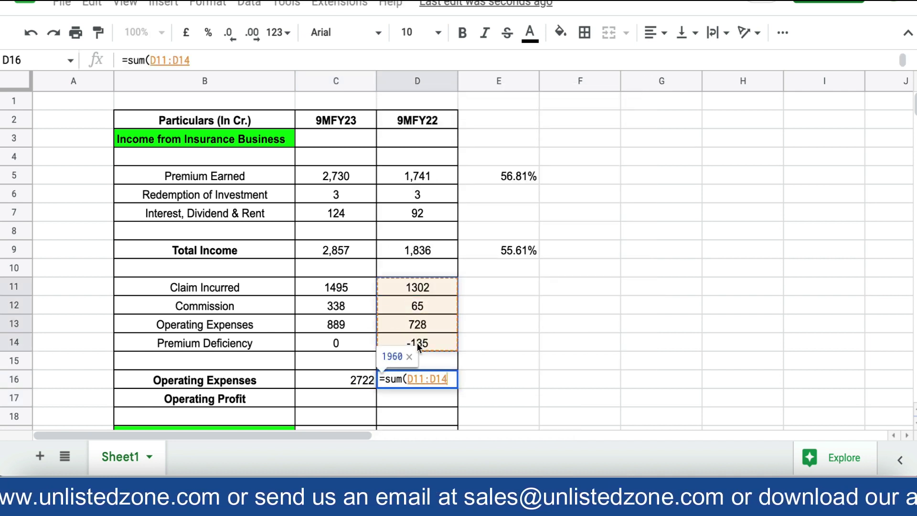
{"action": "key", "text": "Return"}
Centre the two Operating Expenses totals in C16:D16.
{"action": "left_click_drag", "start_coordinate": [332, 377], "coordinate": [406, 377]}
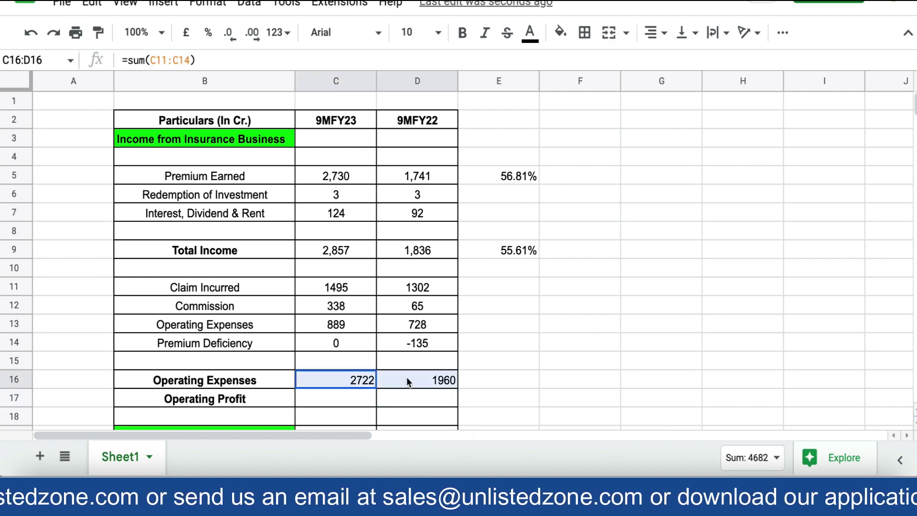
{"action": "left_click", "coordinate": [664, 33]}
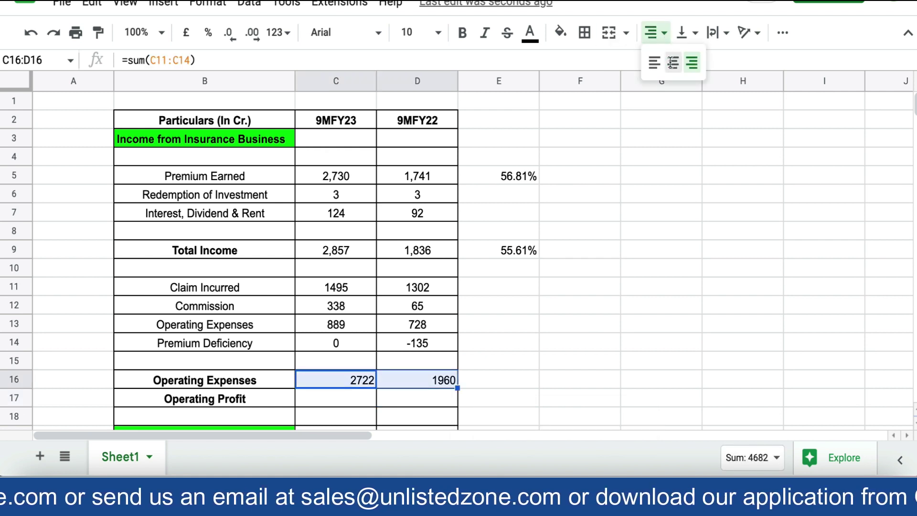
{"action": "left_click", "coordinate": [673, 62]}
{"action": "scroll", "coordinate": [914, 426], "scroll_direction": "down", "scroll_amount": 1}
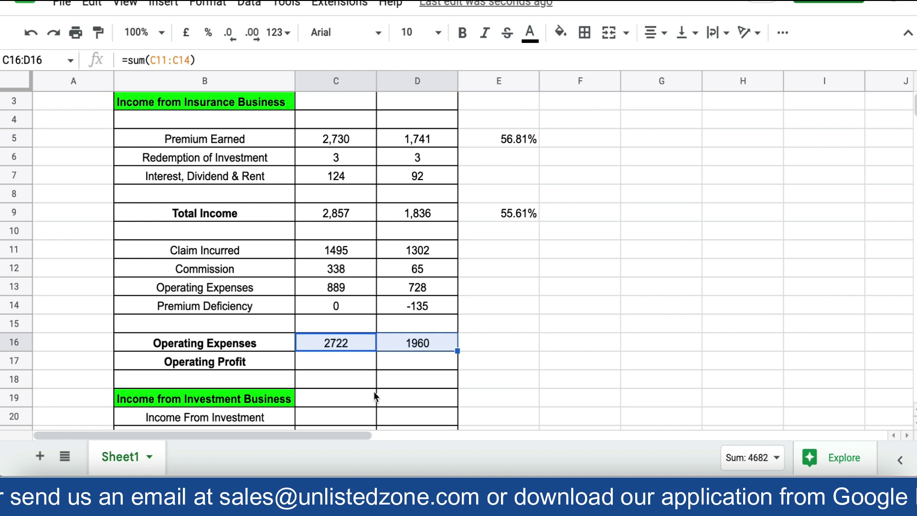
{"action": "left_click", "coordinate": [509, 348]}
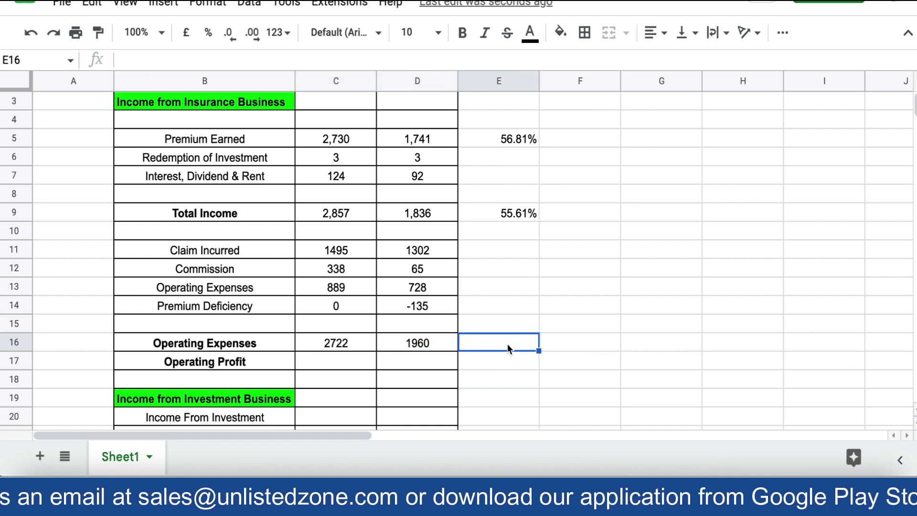
Copy the growth formula from E9 into E16, showing 38.88% expense growth.
{"action": "key", "text": "Return"}
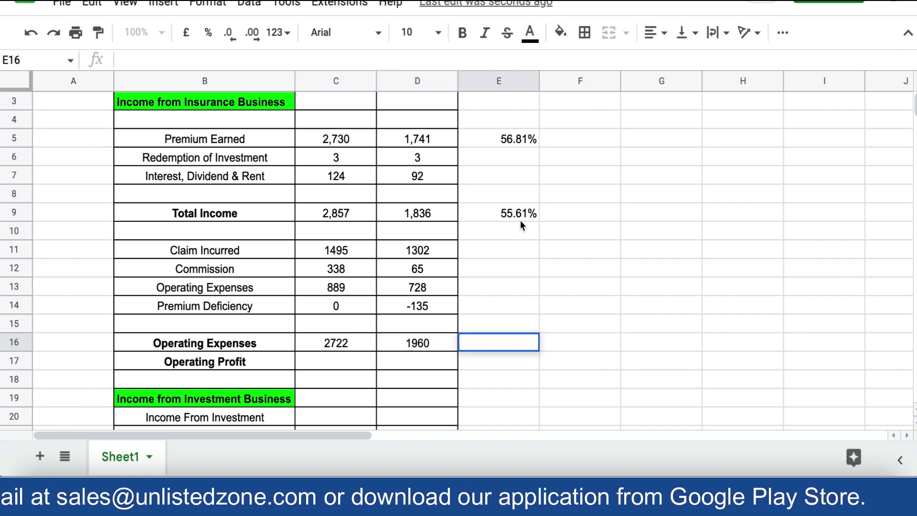
{"action": "left_click", "coordinate": [520, 220]}
{"action": "key", "text": "ctrl+c"}
{"action": "left_click", "coordinate": [503, 340]}
{"action": "key", "text": "ctrl+v"}
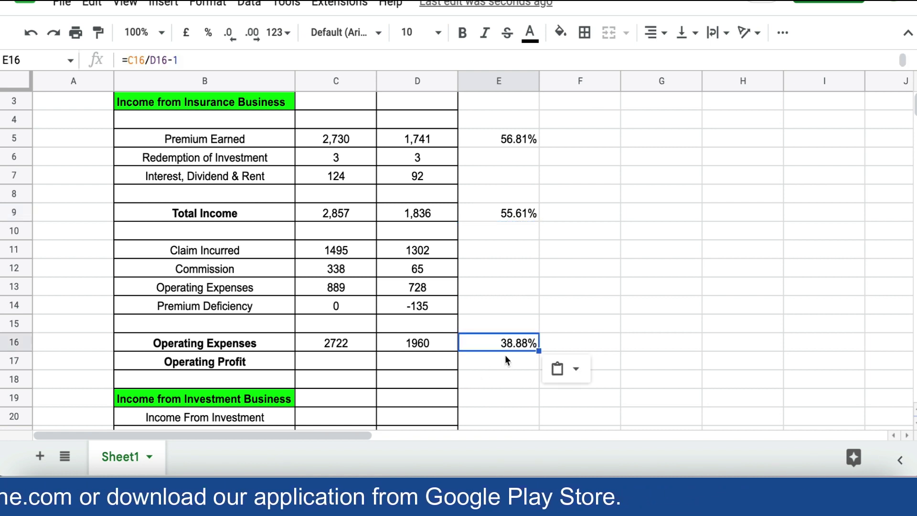
{"action": "left_click", "coordinate": [374, 365]}
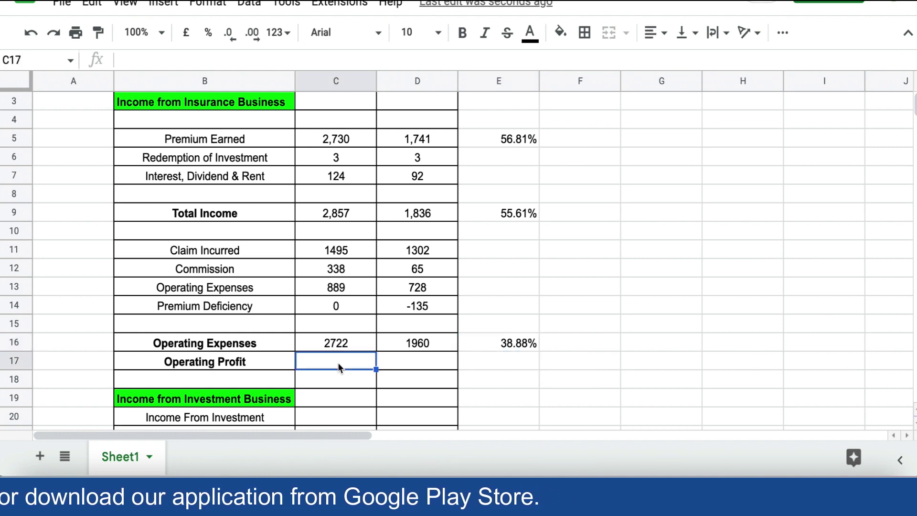
Enter =C9-C16 in C17, fill it to D17 and centre, giving 135 and -124.
{"action": "type", "text": "="}
{"action": "left_click", "coordinate": [337, 219]}
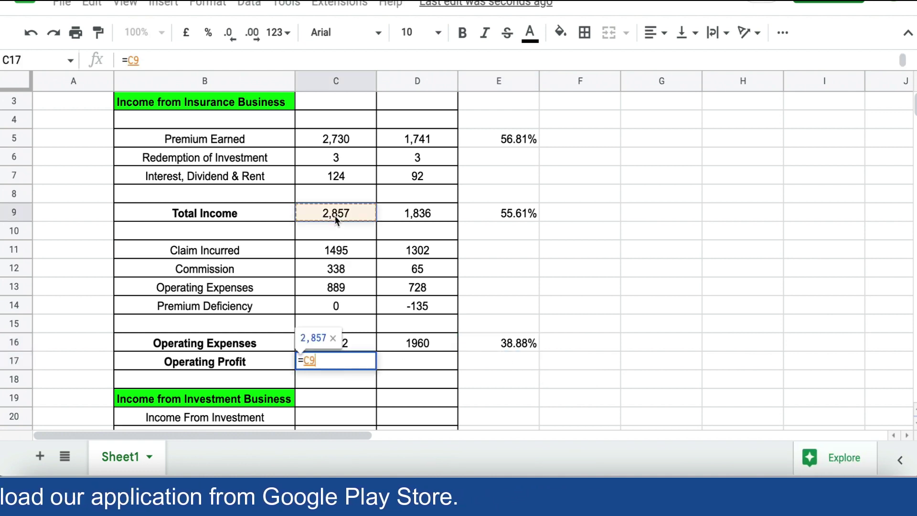
{"action": "type", "text": "-"}
{"action": "left_click", "coordinate": [335, 348]}
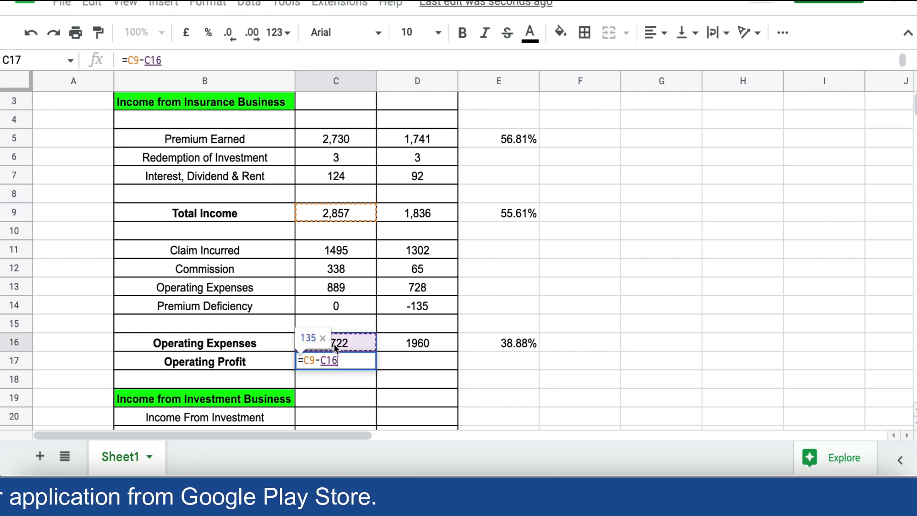
{"action": "key", "text": "Return"}
{"action": "left_click", "coordinate": [325, 363]}
{"action": "left_click_drag", "start_coordinate": [377, 366], "coordinate": [426, 371]}
{"action": "left_click", "coordinate": [652, 32]}
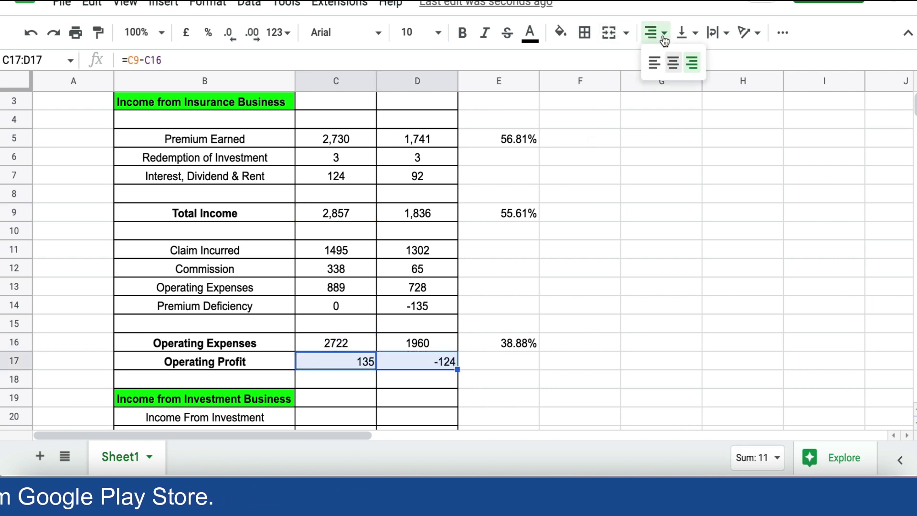
{"action": "left_click", "coordinate": [675, 71]}
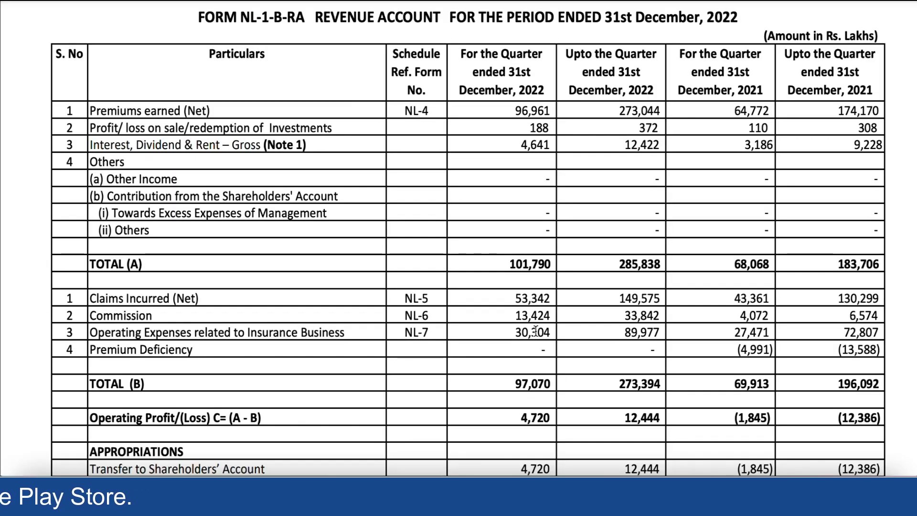
Scroll the revenue account PDF to the TOTAL (B) and Operating Profit/(Loss) rows.
{"action": "scroll", "coordinate": [536, 331], "scroll_direction": "down", "scroll_amount": 5}
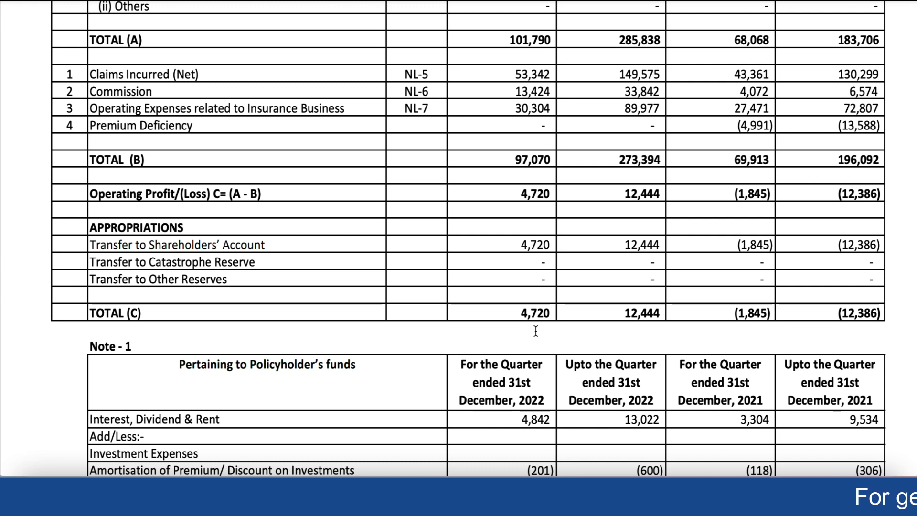
{"action": "scroll", "coordinate": [535, 331], "scroll_direction": "up", "scroll_amount": 2}
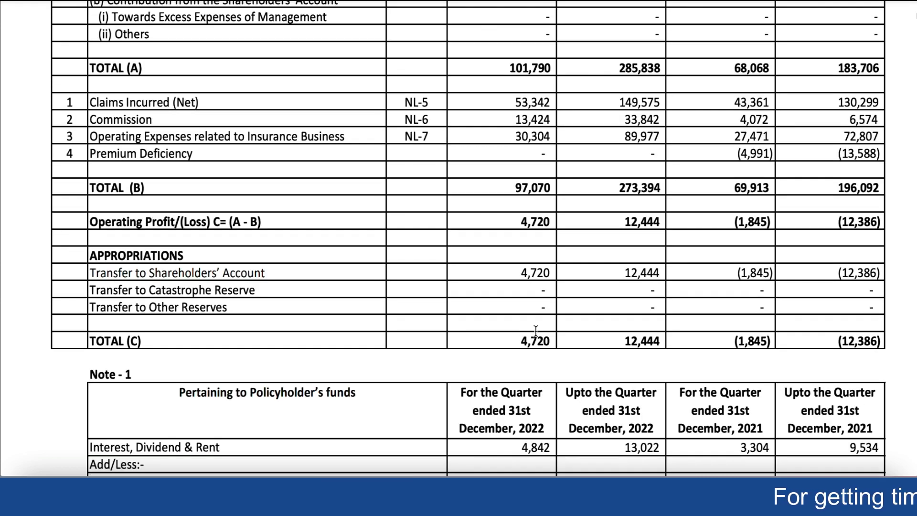